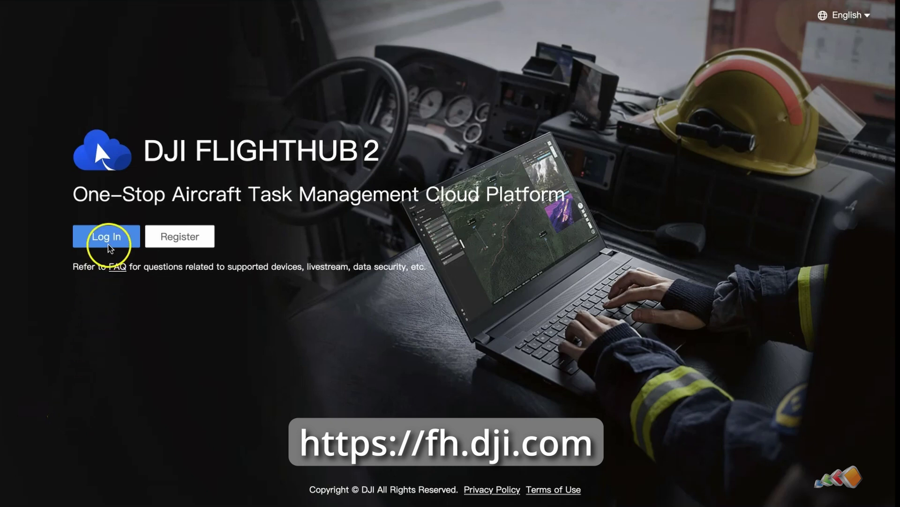
Log in to FlightHub 2 and go to My Organization from the account menu
{"action": "left_click", "coordinate": [111, 241]}
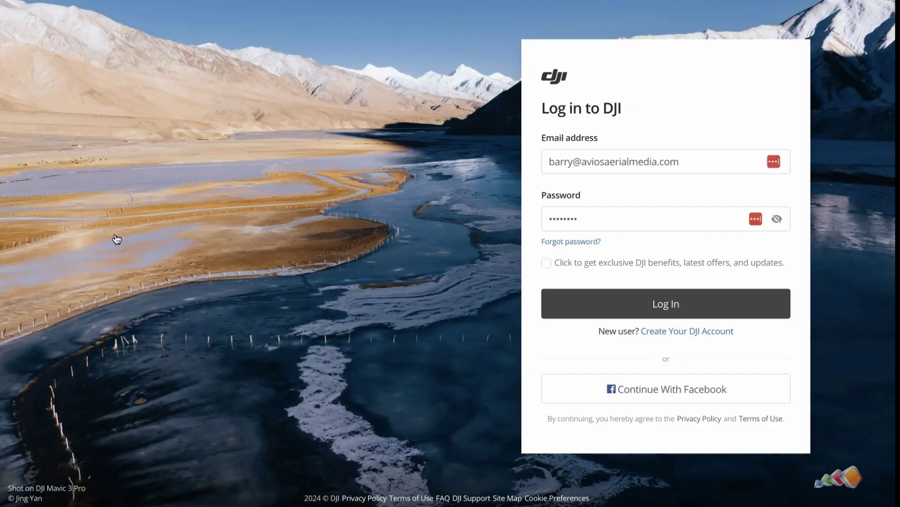
{"action": "left_click", "coordinate": [680, 300]}
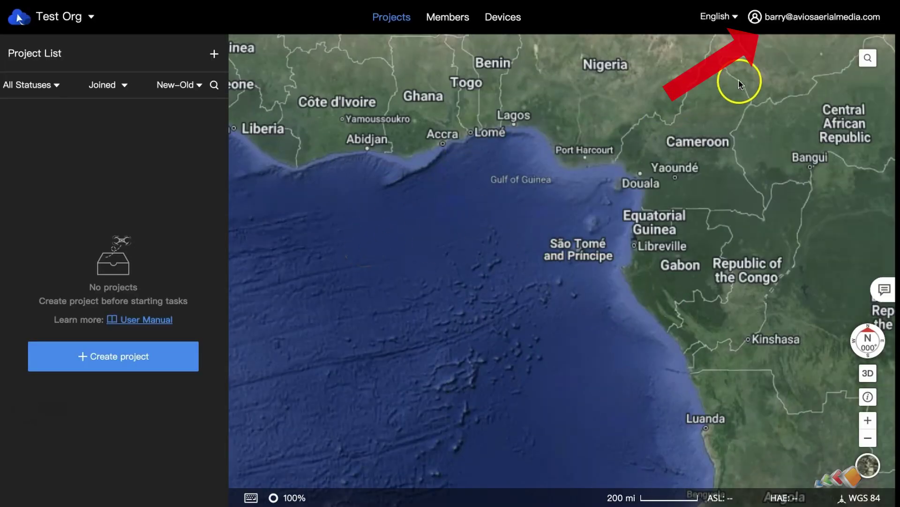
{"action": "mouse_move", "coordinate": [814, 24]}
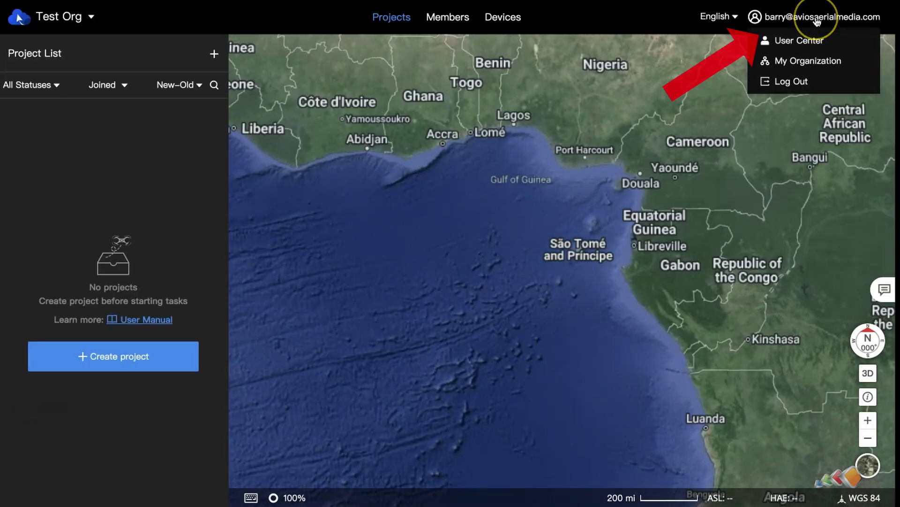
{"action": "left_click", "coordinate": [816, 62]}
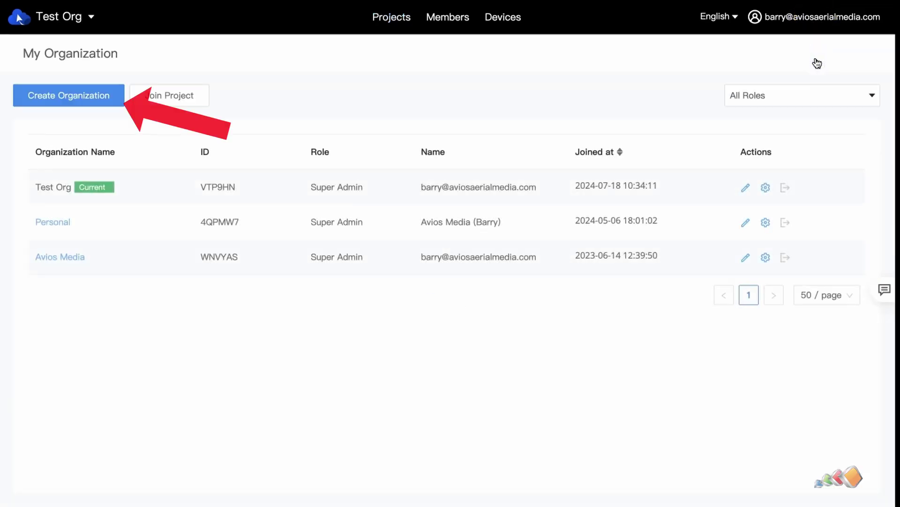
{"action": "left_click", "coordinate": [82, 99]}
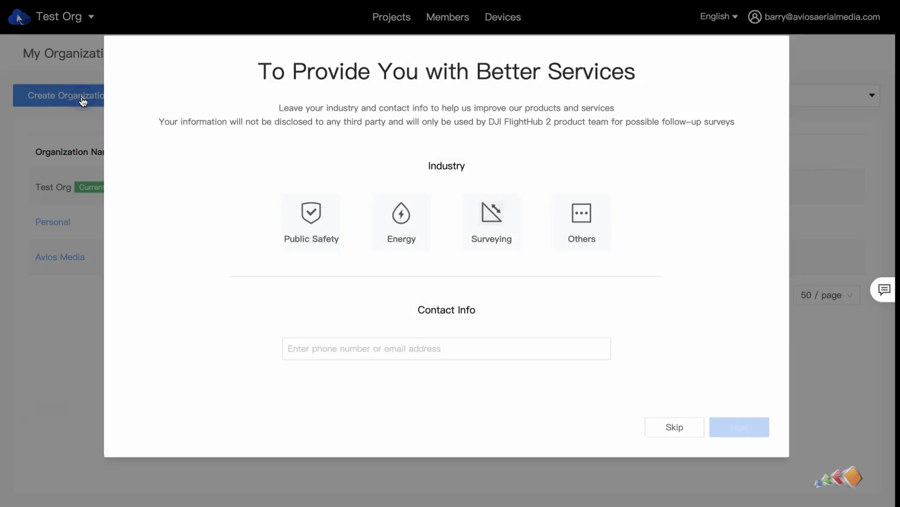
{"action": "left_click", "coordinate": [672, 428]}
{"action": "left_click", "coordinate": [445, 245]}
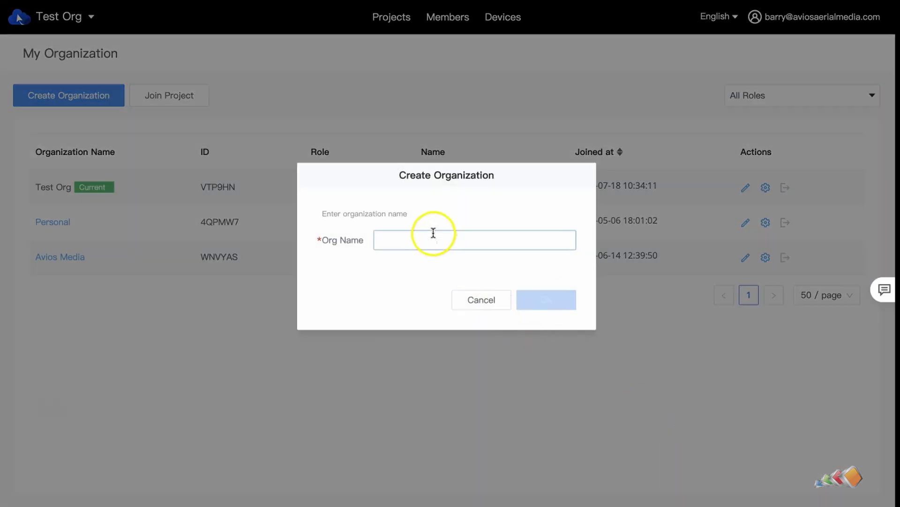
{"action": "type", "text": "Test Org"}
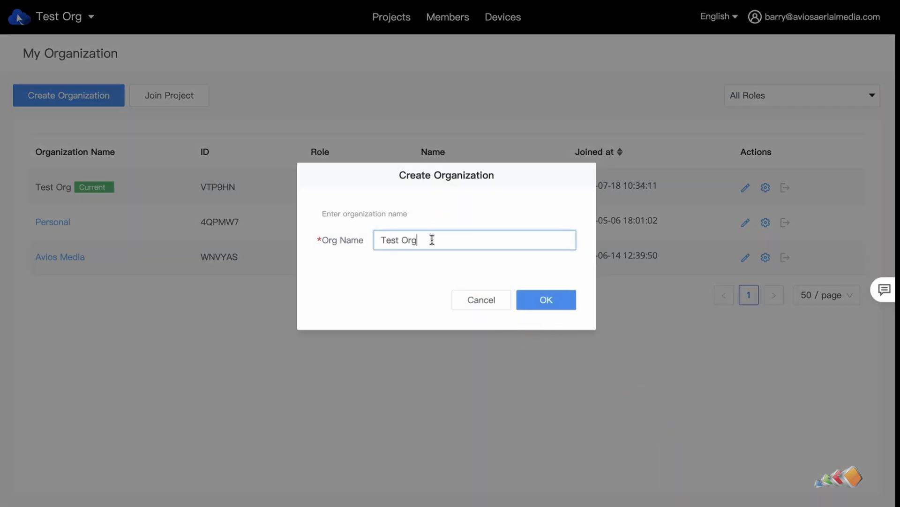
{"action": "left_click", "coordinate": [566, 300]}
{"action": "left_click", "coordinate": [494, 305]}
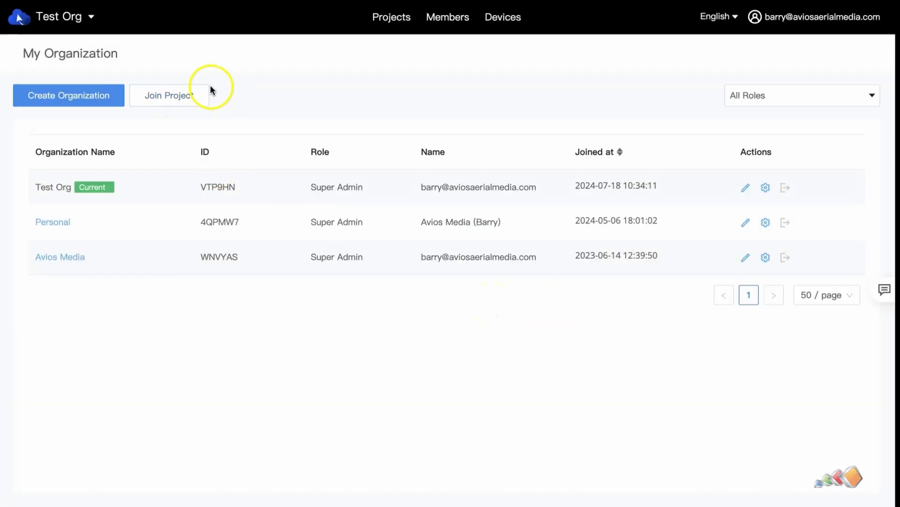
{"action": "left_click", "coordinate": [86, 19]}
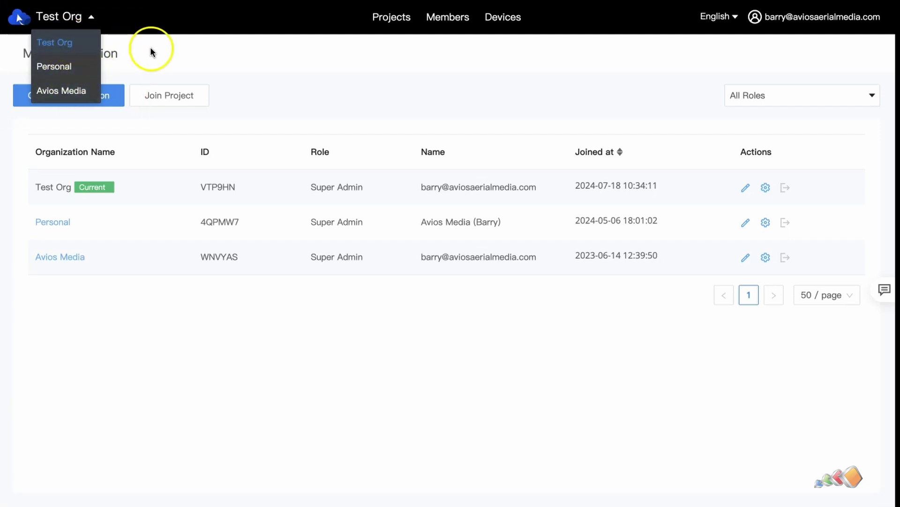
{"action": "left_click", "coordinate": [170, 50]}
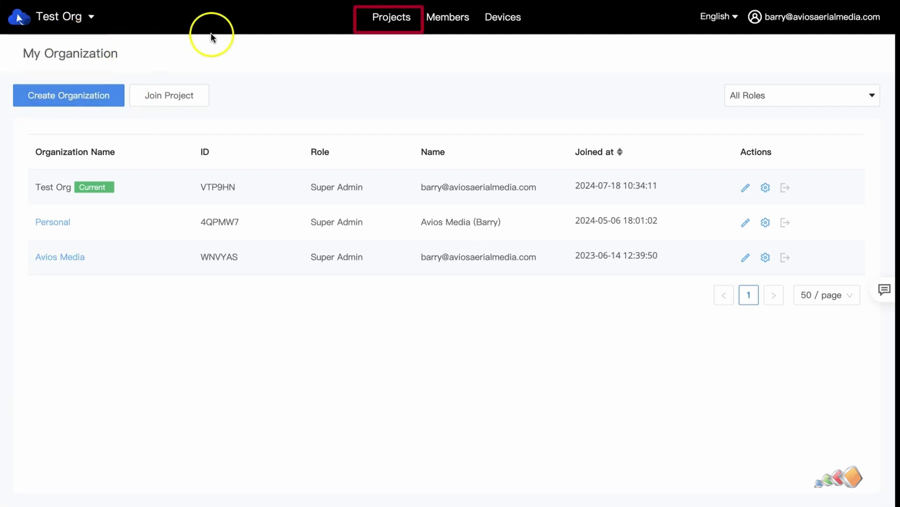
Start a new project named 'Express Scripts' with description 'Express Scipts Demo' and begin setting its POI
{"action": "left_click", "coordinate": [403, 22]}
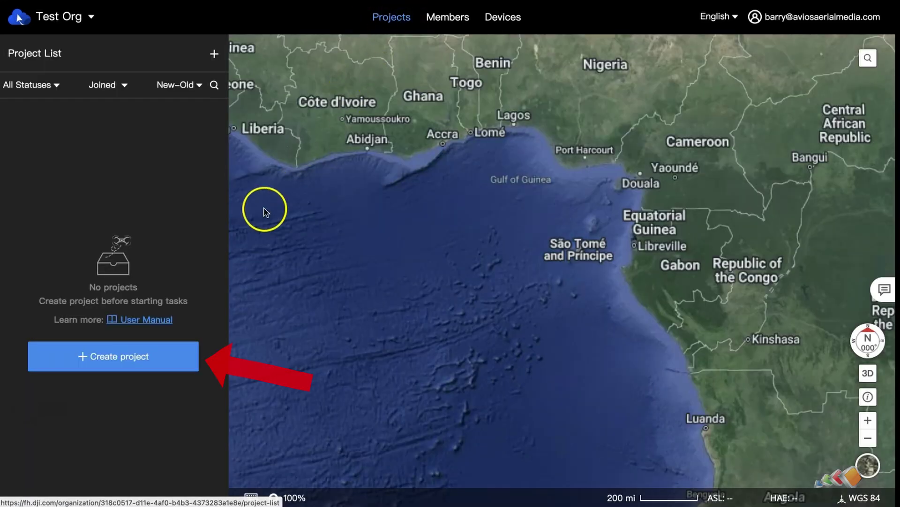
{"action": "left_click", "coordinate": [135, 360]}
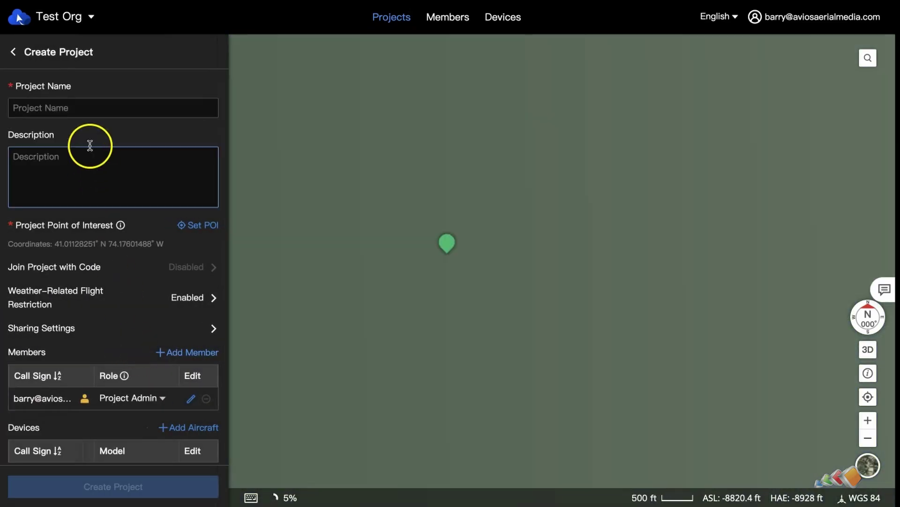
{"action": "left_click", "coordinate": [85, 105]}
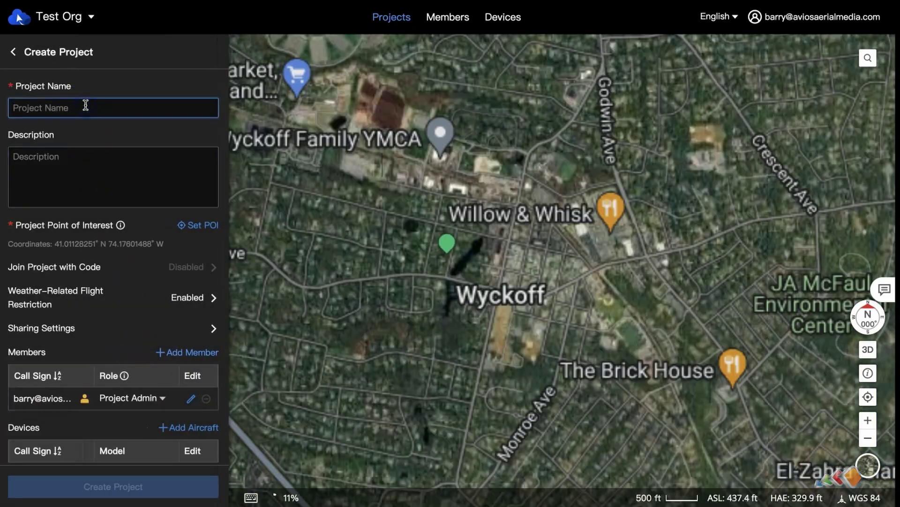
{"action": "type", "text": "Express Scripts"}
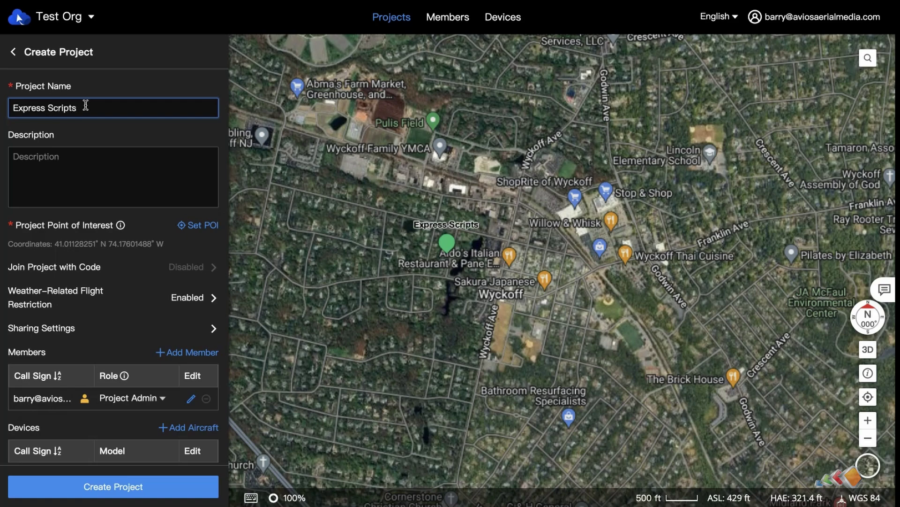
{"action": "key", "text": "Tab"}
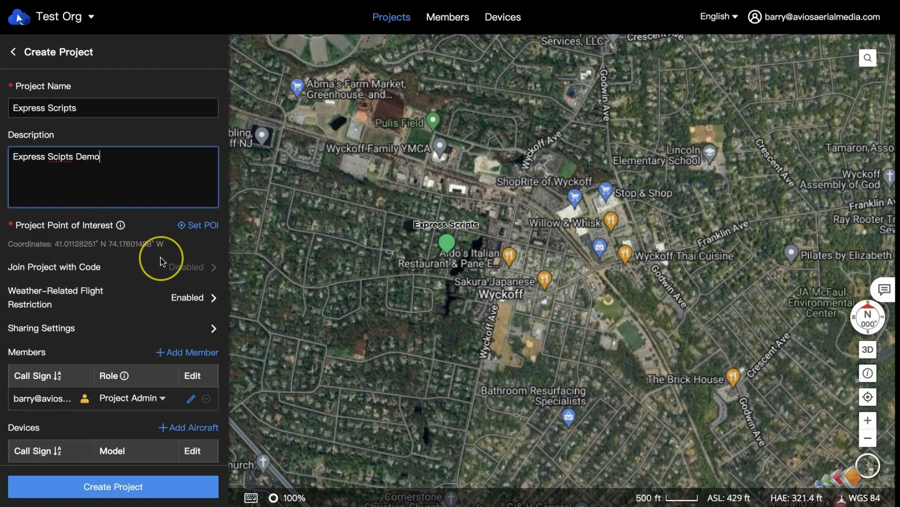
{"action": "left_click", "coordinate": [192, 226]}
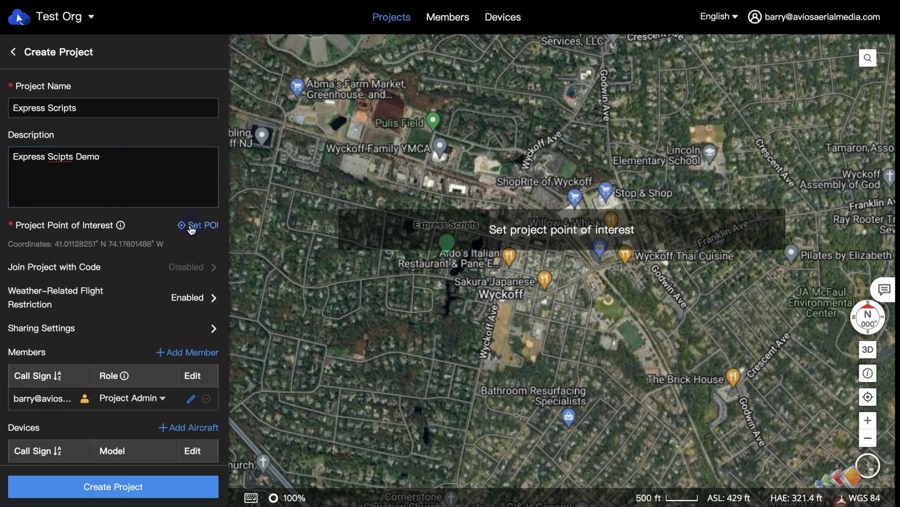
Place the point of interest beside the large building off Parsons Pond Drive and create the project
{"action": "left_click", "coordinate": [870, 58]}
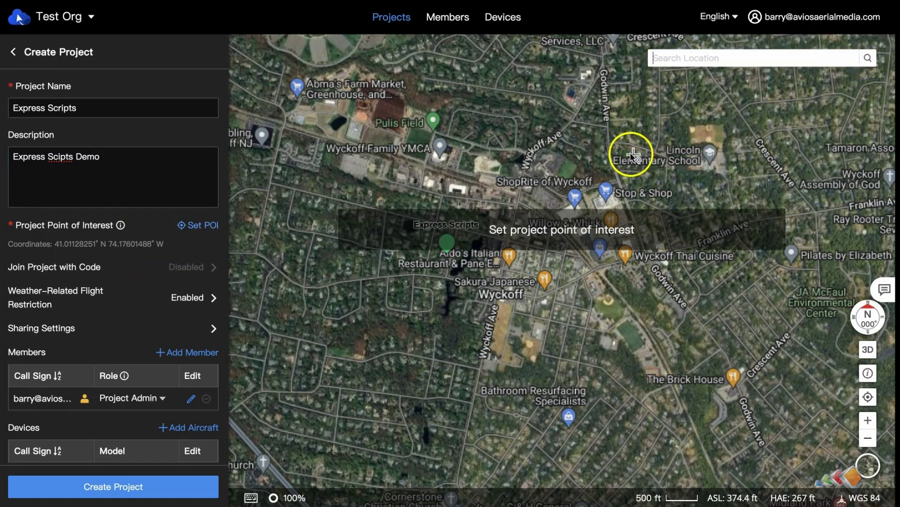
{"action": "scroll", "coordinate": [491, 174], "scroll_direction": "up", "scroll_amount": 5}
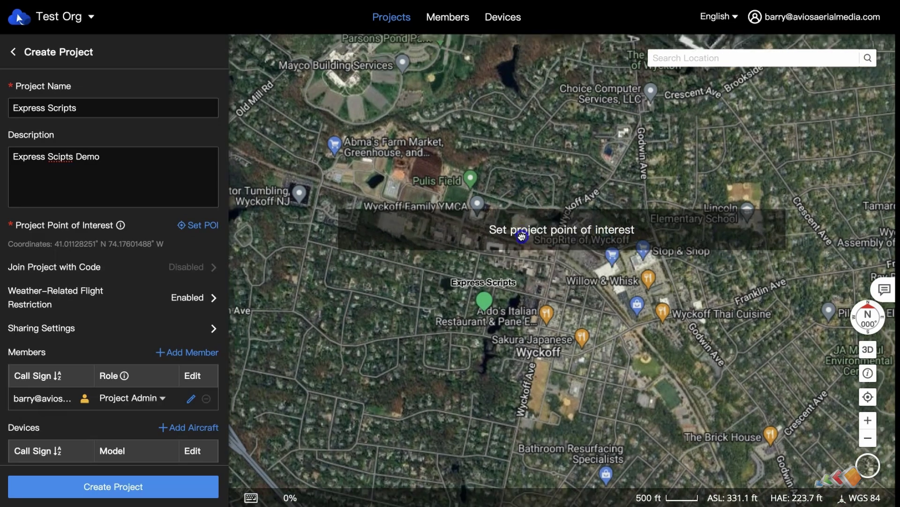
{"action": "left_click_drag", "start_coordinate": [471, 152], "coordinate": [500, 275]}
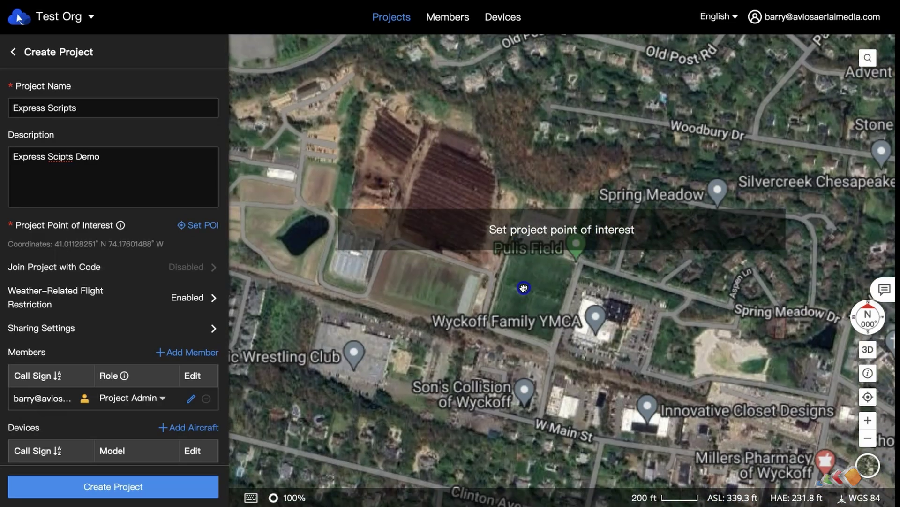
{"action": "left_click_drag", "start_coordinate": [440, 191], "coordinate": [623, 458]}
{"action": "left_click", "coordinate": [516, 336]}
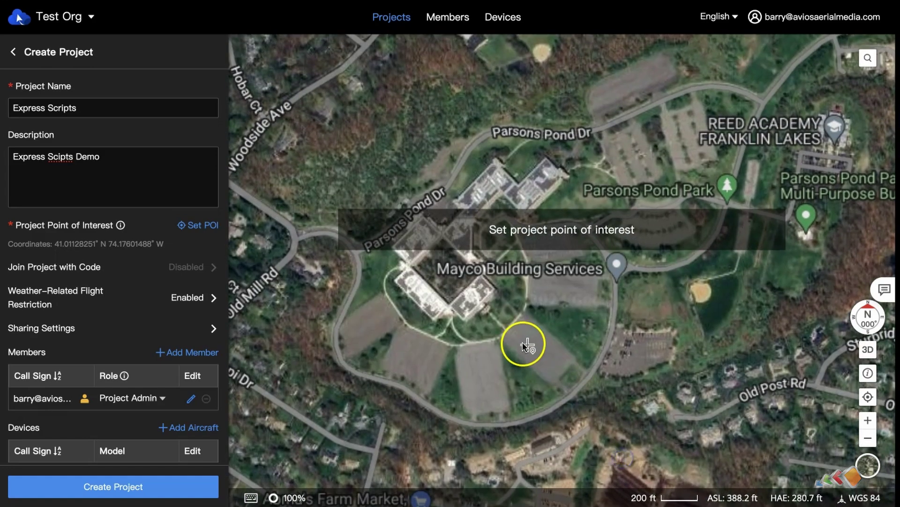
{"action": "left_click", "coordinate": [513, 333]}
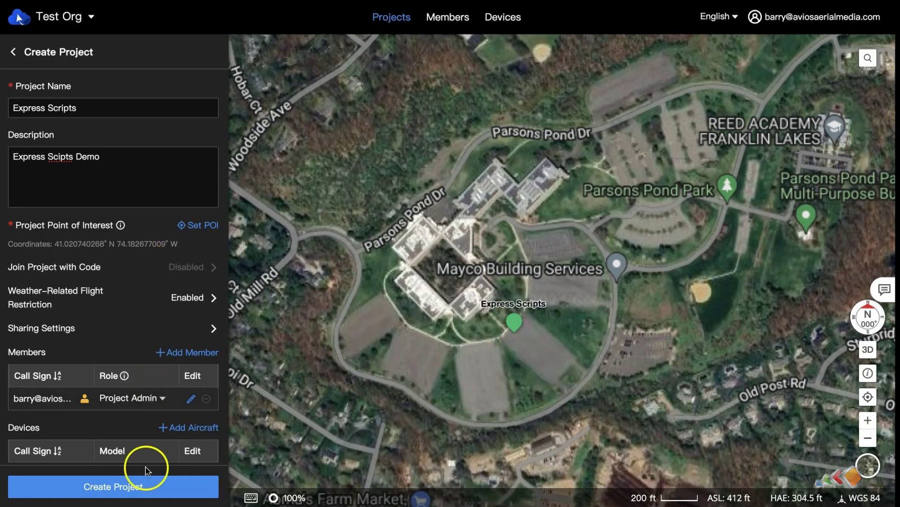
{"action": "left_click", "coordinate": [143, 488]}
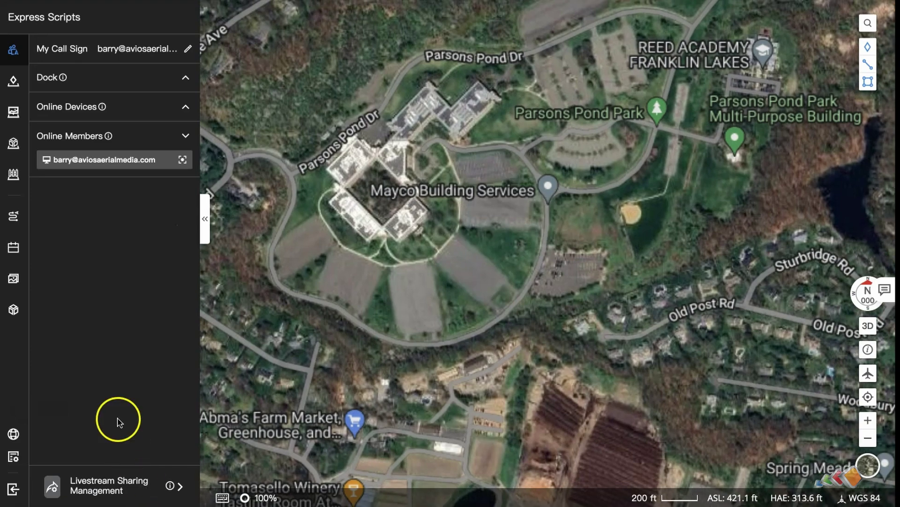
Start a new route from the empty Flight Route Library
{"action": "left_click", "coordinate": [13, 216]}
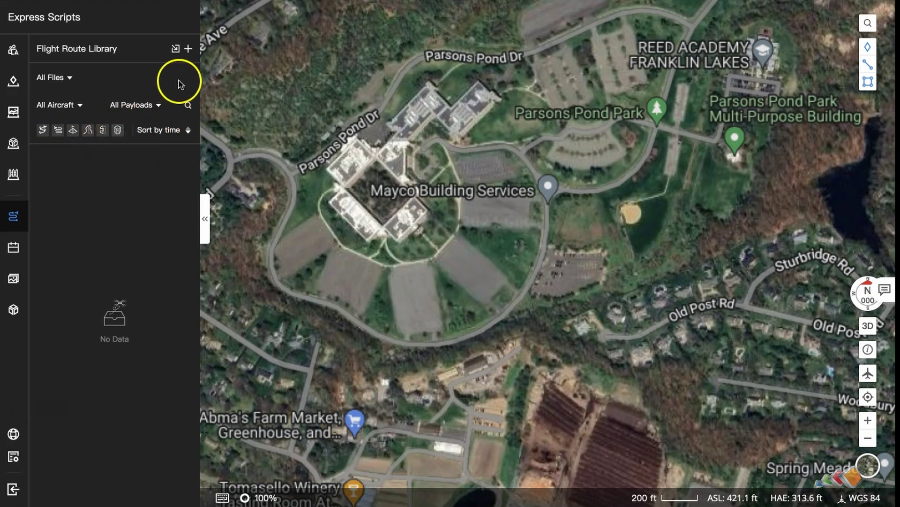
{"action": "left_click", "coordinate": [189, 49]}
Create a Mavic 3E Area Route named 'Express Scripts Ortho'
{"action": "left_click", "coordinate": [452, 111]}
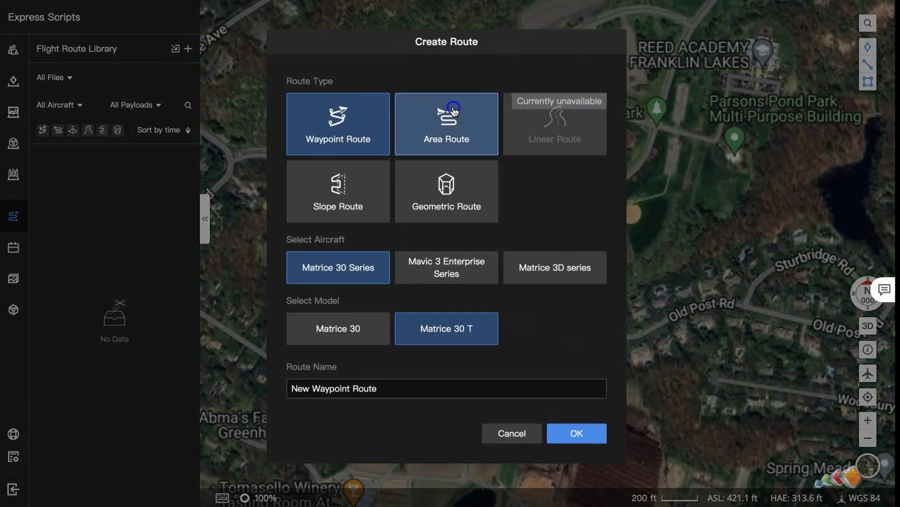
{"action": "left_click", "coordinate": [446, 270]}
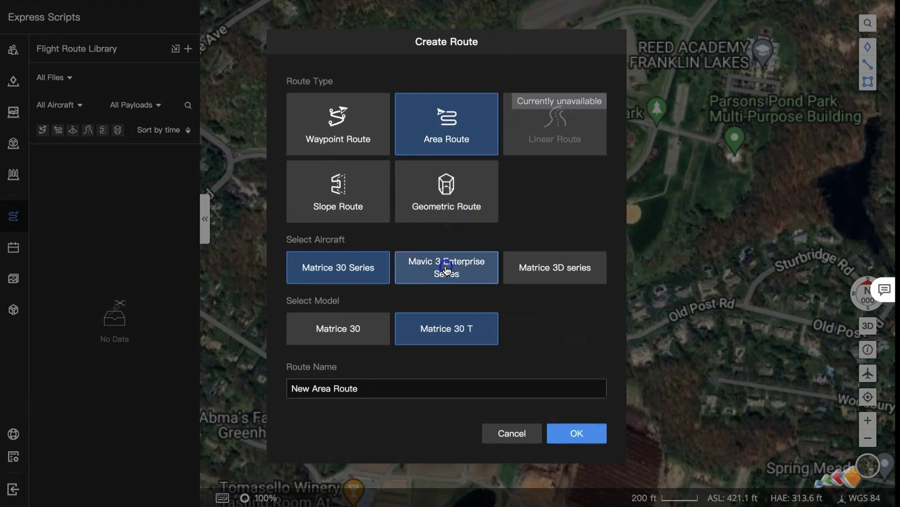
{"action": "left_click", "coordinate": [373, 337]}
{"action": "left_click", "coordinate": [378, 392]}
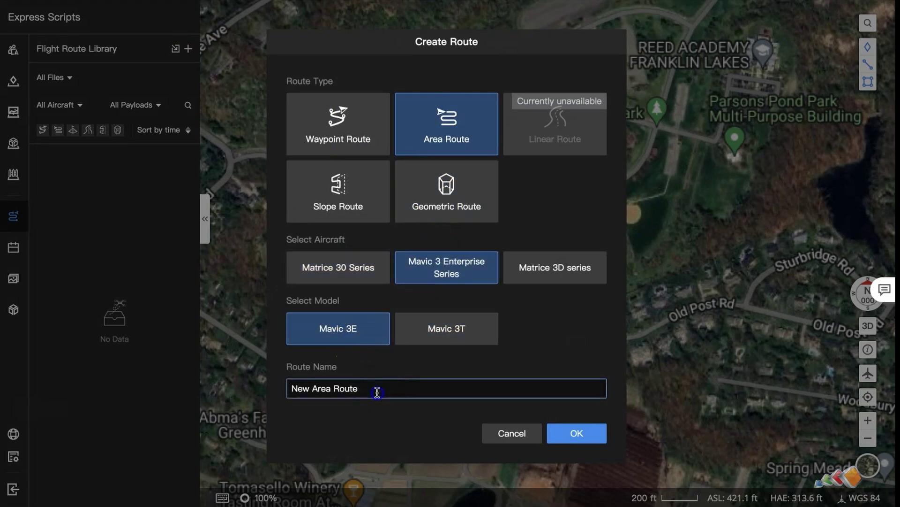
{"action": "left_click_drag", "start_coordinate": [378, 392], "coordinate": [266, 393]}
{"action": "type", "text": "Express Scripts Ortho"}
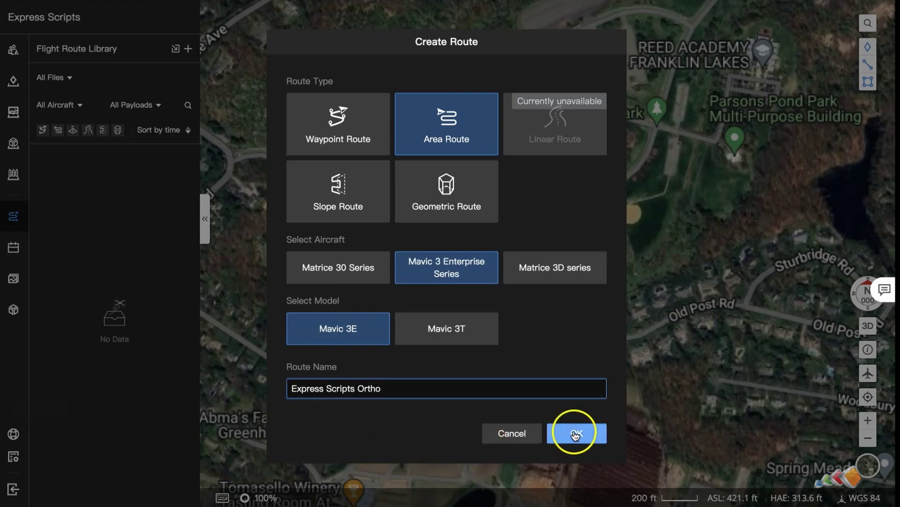
{"action": "left_click", "coordinate": [575, 432]}
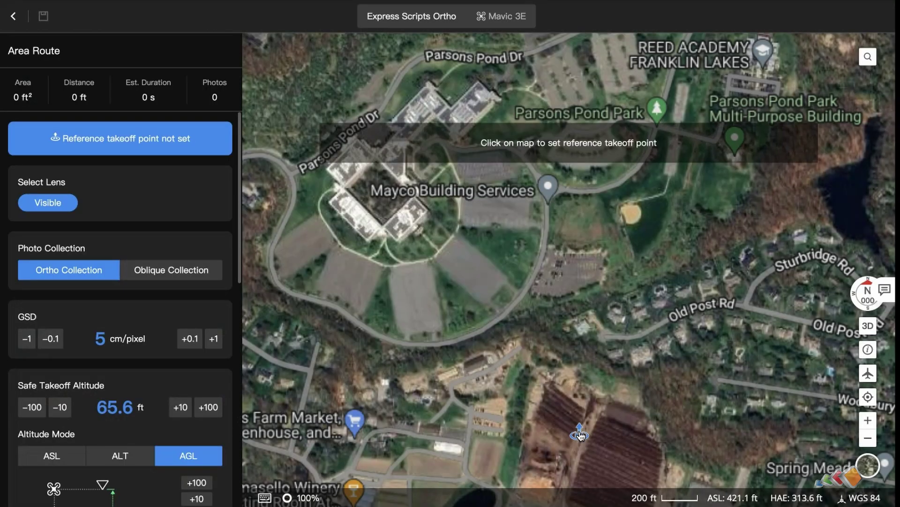
Set the takeoff point beside the building and a 300 ft ALT route altitude
{"action": "left_click", "coordinate": [452, 251]}
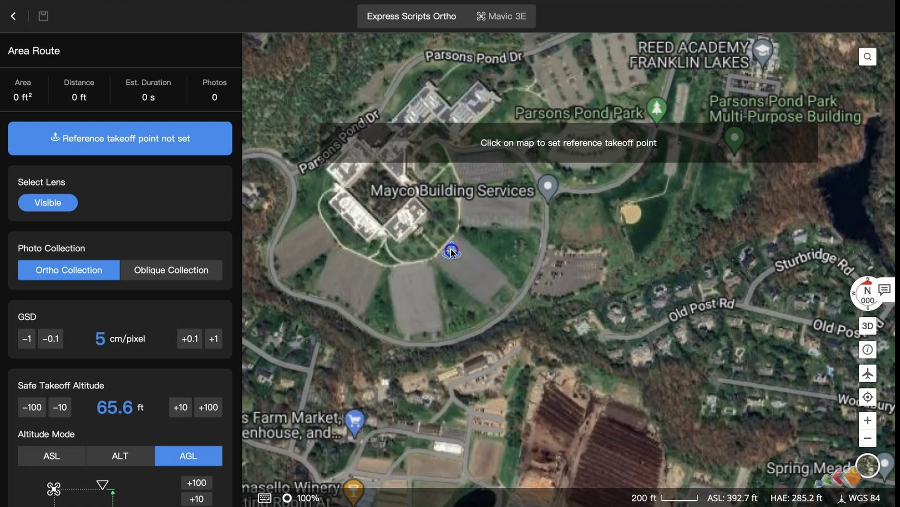
{"action": "left_click_drag", "start_coordinate": [412, 221], "coordinate": [487, 261]}
{"action": "mouse_move", "coordinate": [137, 329]}
{"action": "scroll", "coordinate": [137, 330], "scroll_direction": "down", "scroll_amount": 5}
{"action": "left_click", "coordinate": [123, 289]}
{"action": "left_click", "coordinate": [208, 349]}
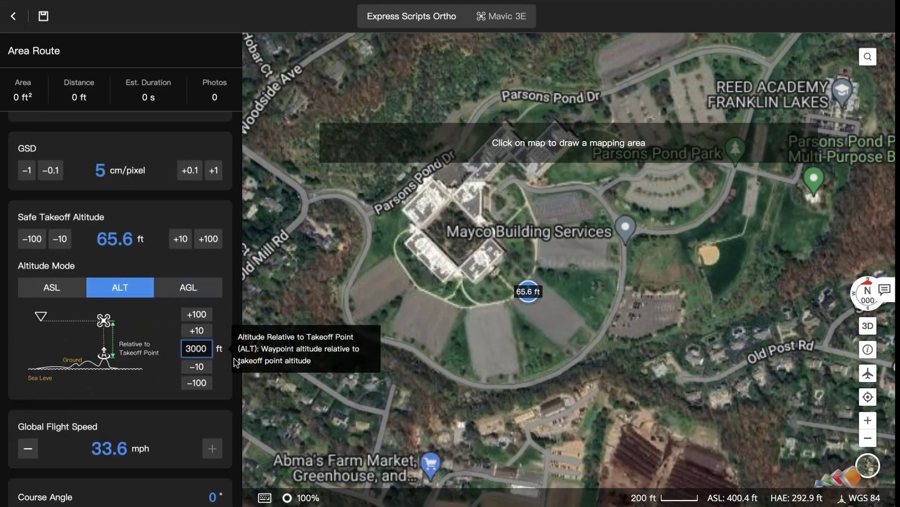
{"action": "type", "text": "300"}
{"action": "key", "text": "Return"}
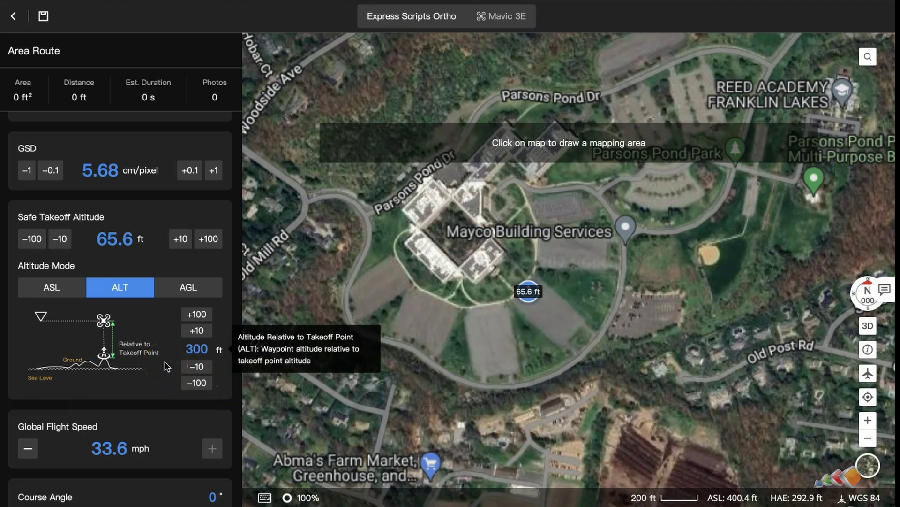
Draw and close a four-corner mapping polygon around the office building
{"action": "left_click_drag", "start_coordinate": [334, 352], "coordinate": [349, 407]}
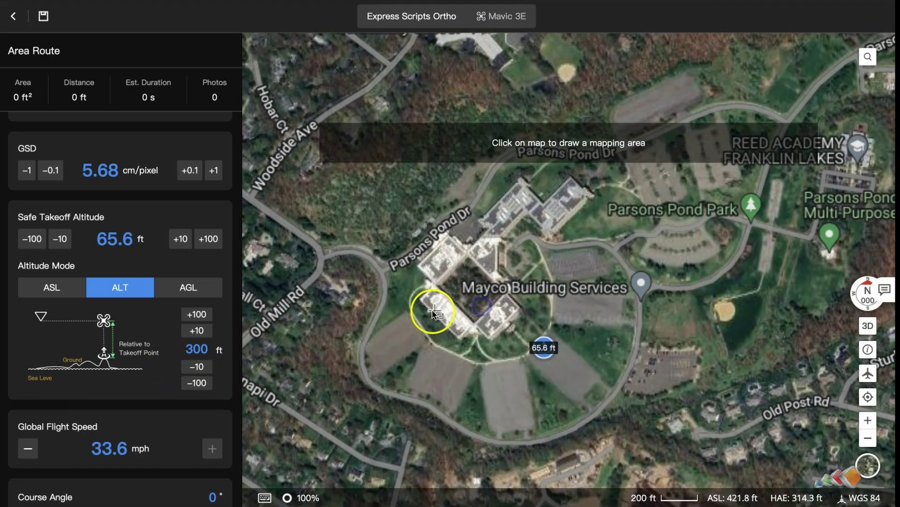
{"action": "left_click", "coordinate": [390, 275]}
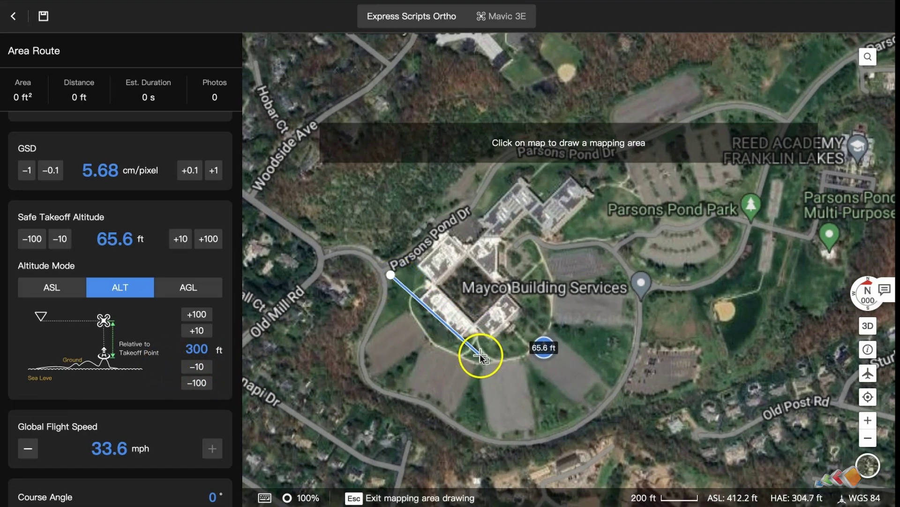
{"action": "left_click", "coordinate": [480, 355]}
{"action": "left_click", "coordinate": [554, 287]}
{"action": "left_click", "coordinate": [459, 209]}
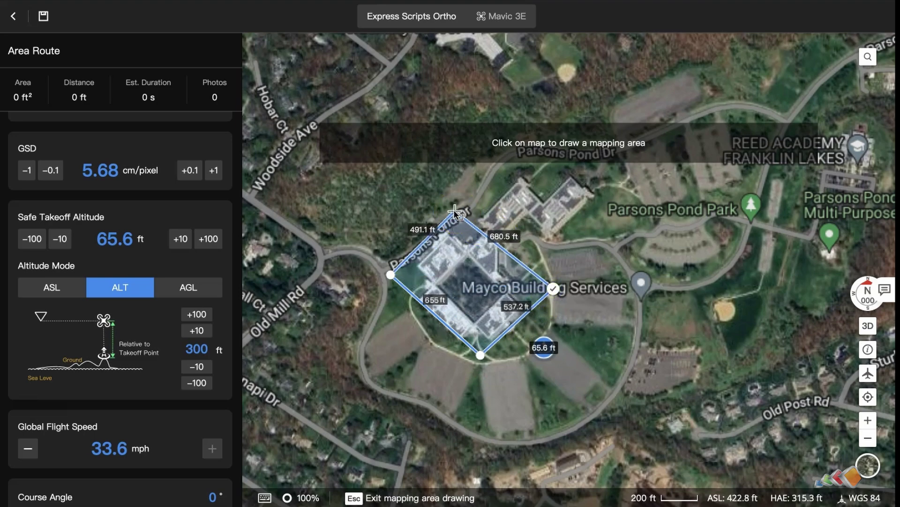
{"action": "left_click", "coordinate": [459, 205]}
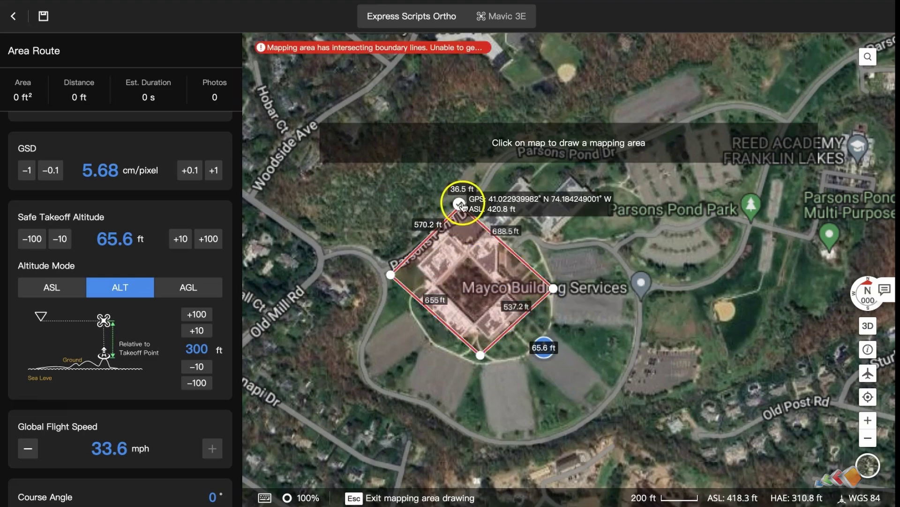
{"action": "left_click", "coordinate": [461, 206]}
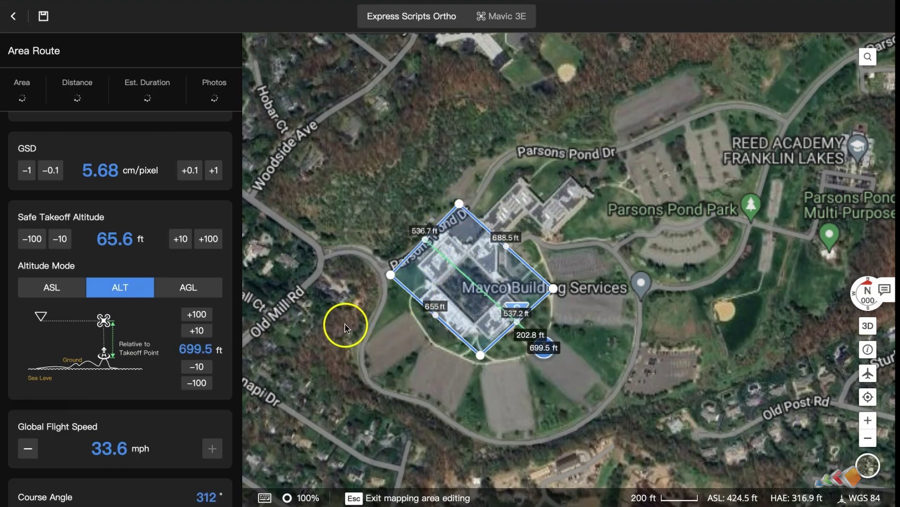
{"action": "mouse_move", "coordinate": [177, 364]}
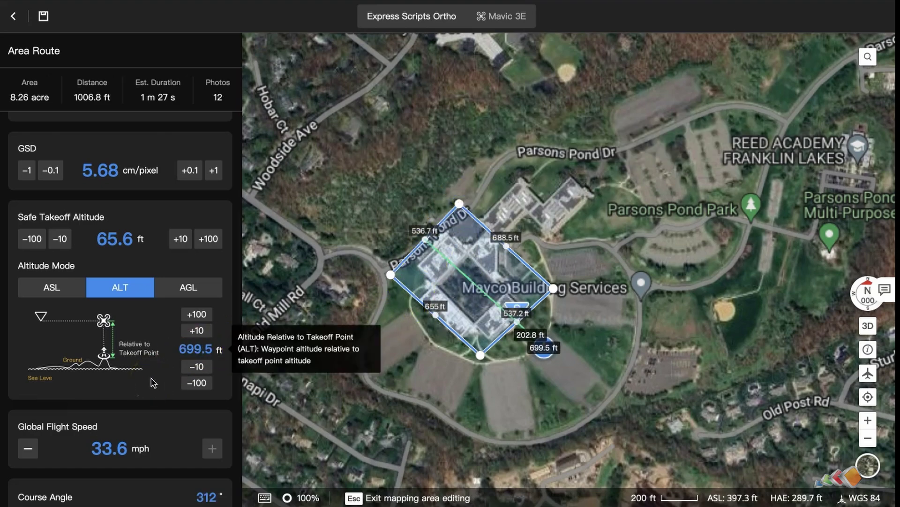
{"action": "scroll", "coordinate": [152, 383], "scroll_direction": "down", "scroll_amount": 5}
{"action": "left_click", "coordinate": [159, 383]}
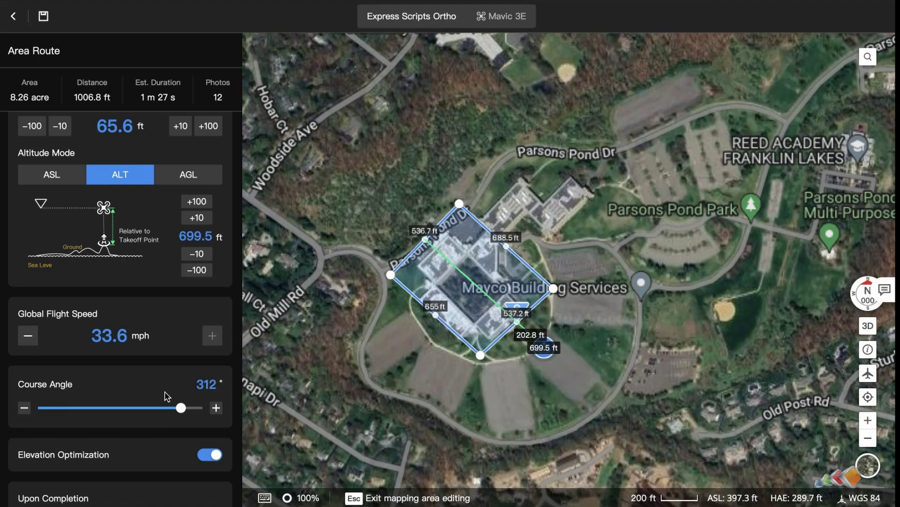
Change the ALT route altitude to 300 ft
{"action": "left_click", "coordinate": [194, 235]}
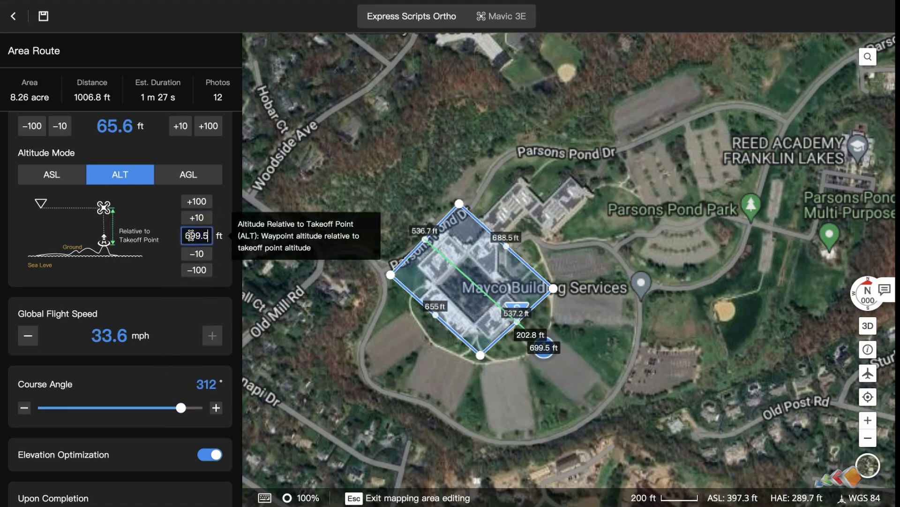
{"action": "type", "text": "300"}
{"action": "key", "text": "Return"}
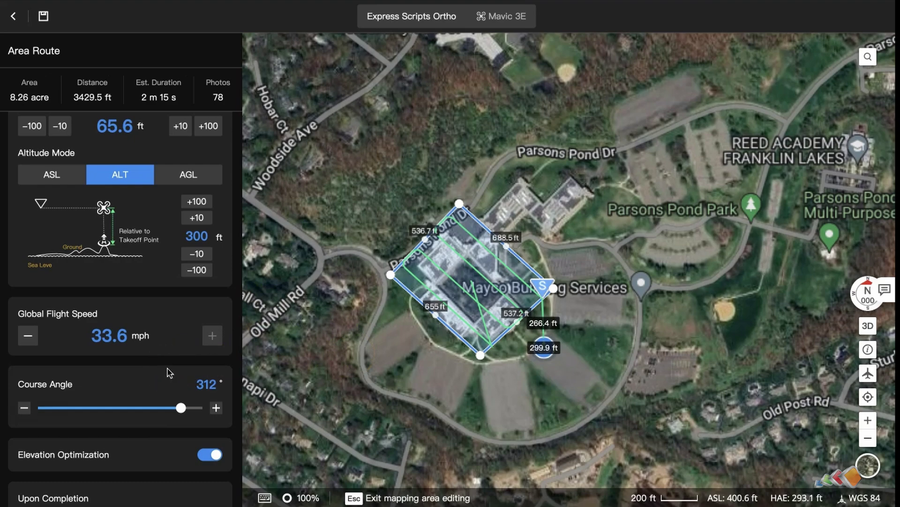
Review the Advanced Settings and save the Express Scripts Ortho route
{"action": "scroll", "coordinate": [169, 373], "scroll_direction": "down", "scroll_amount": 3}
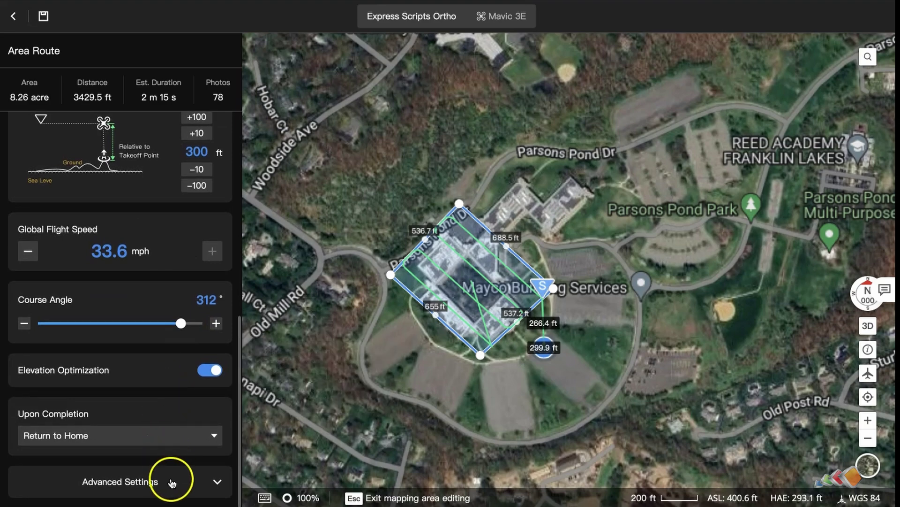
{"action": "left_click", "coordinate": [210, 482]}
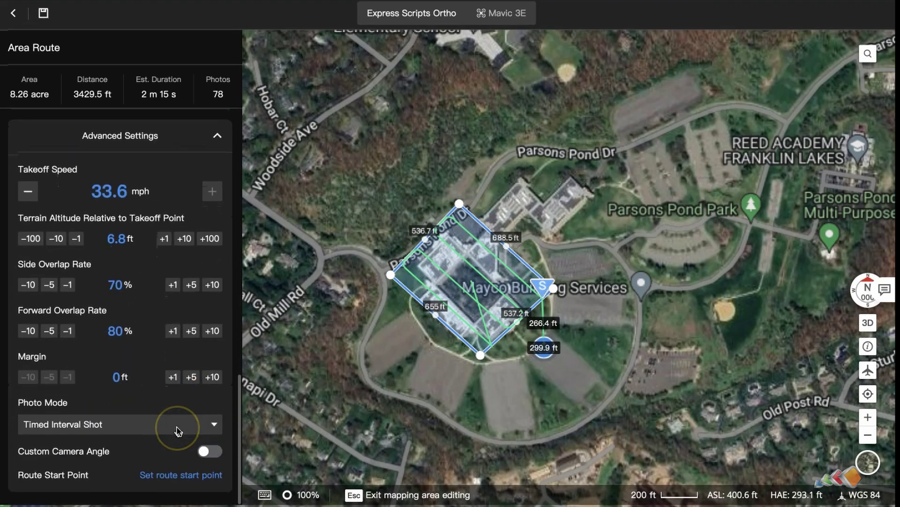
{"action": "scroll", "coordinate": [178, 431], "scroll_direction": "up", "scroll_amount": 1}
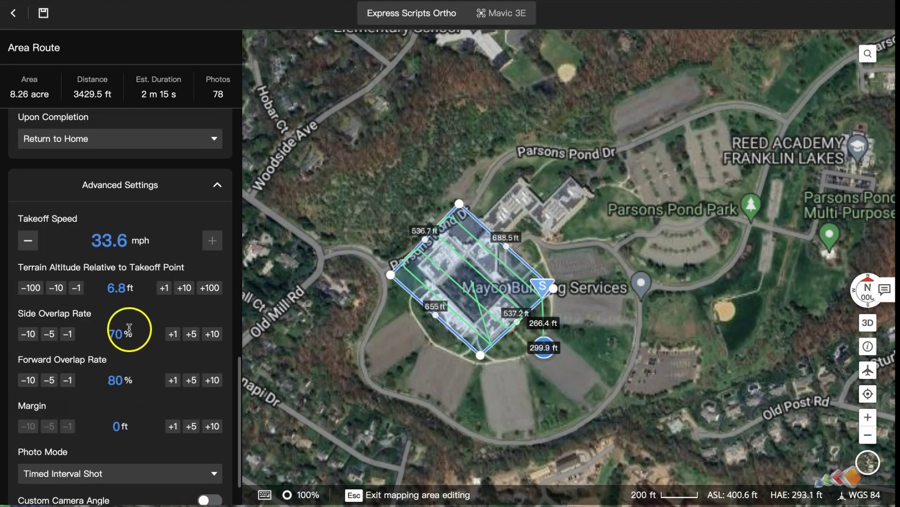
{"action": "scroll", "coordinate": [130, 302], "scroll_direction": "up", "scroll_amount": 10}
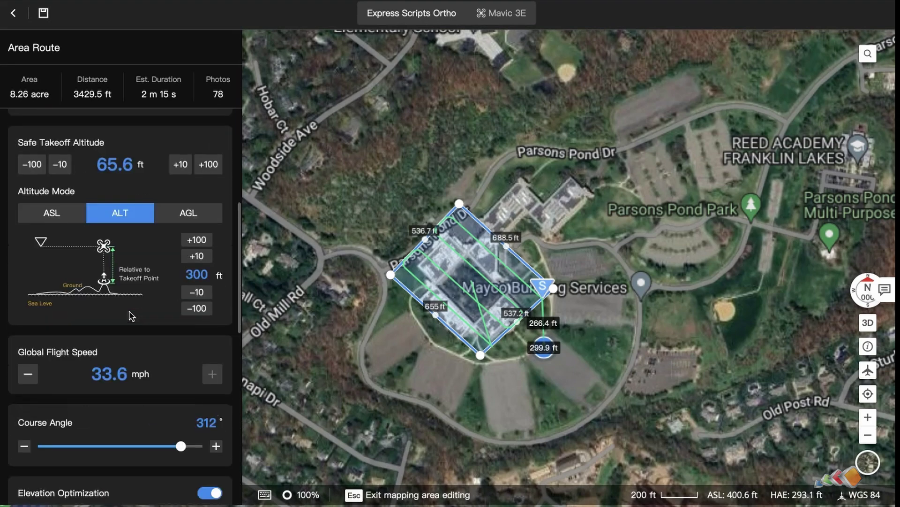
{"action": "scroll", "coordinate": [129, 312], "scroll_direction": "up", "scroll_amount": 2}
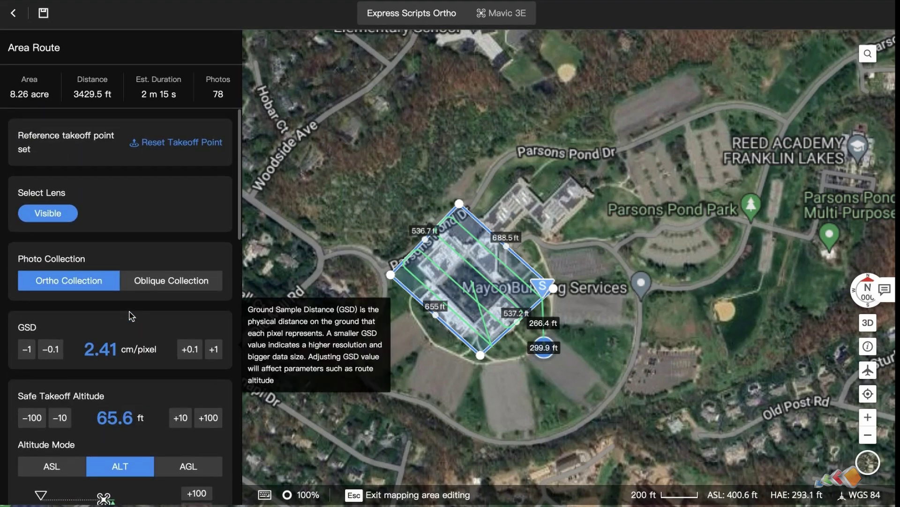
{"action": "left_click", "coordinate": [44, 14]}
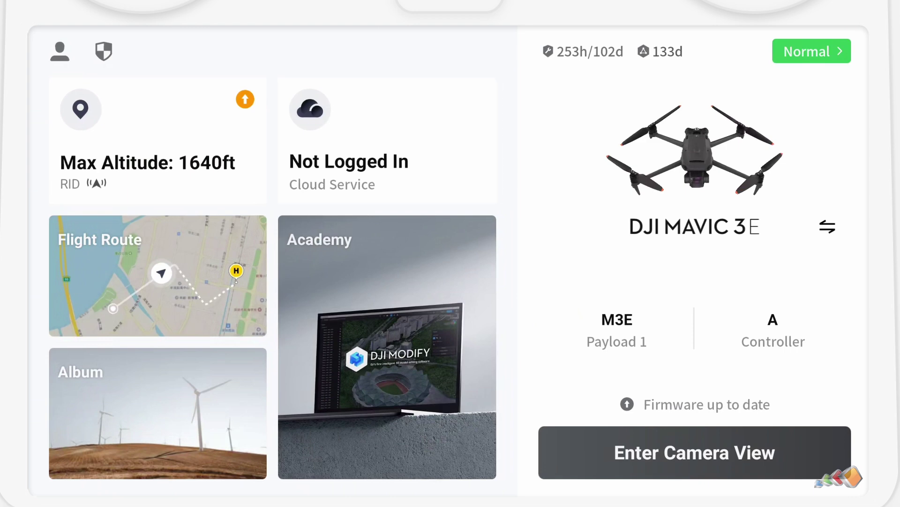
Connect Pilot 2 to the FlightHub 2 cloud service, accepting annotation sync
{"action": "left_click", "coordinate": [388, 141]}
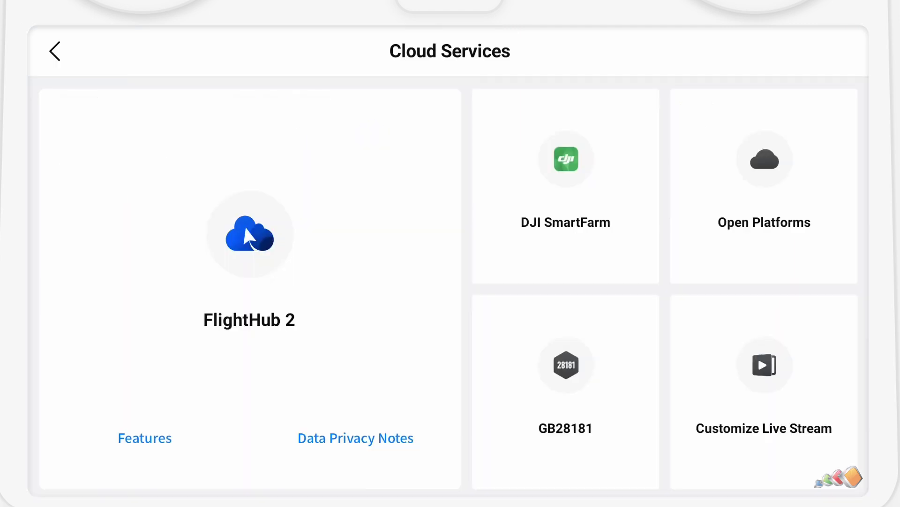
{"action": "left_click", "coordinate": [250, 234]}
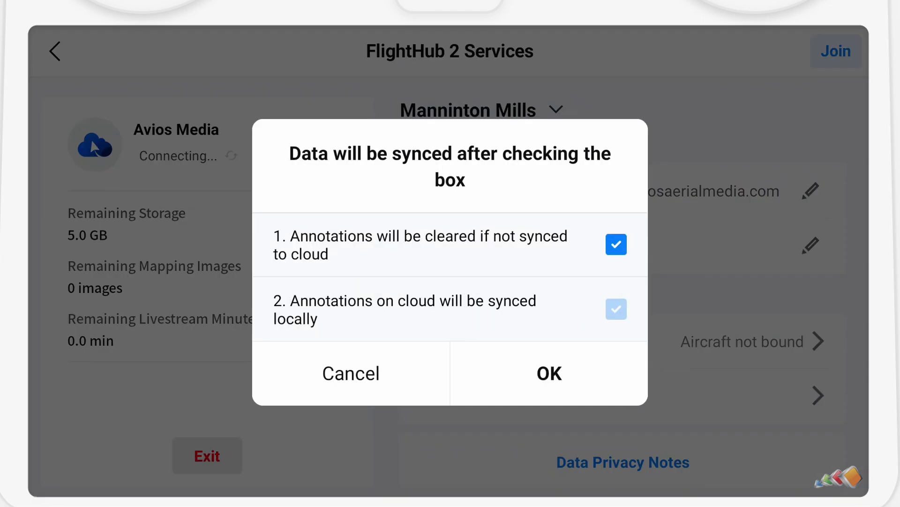
{"action": "left_click", "coordinate": [533, 368]}
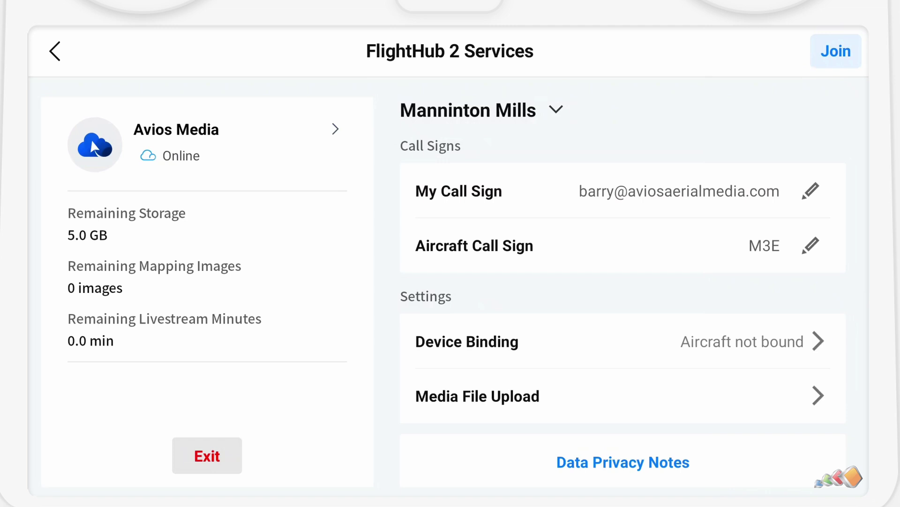
Switch the cloud project to Test Org > Express Scripts and return home
{"action": "left_click", "coordinate": [93, 147]}
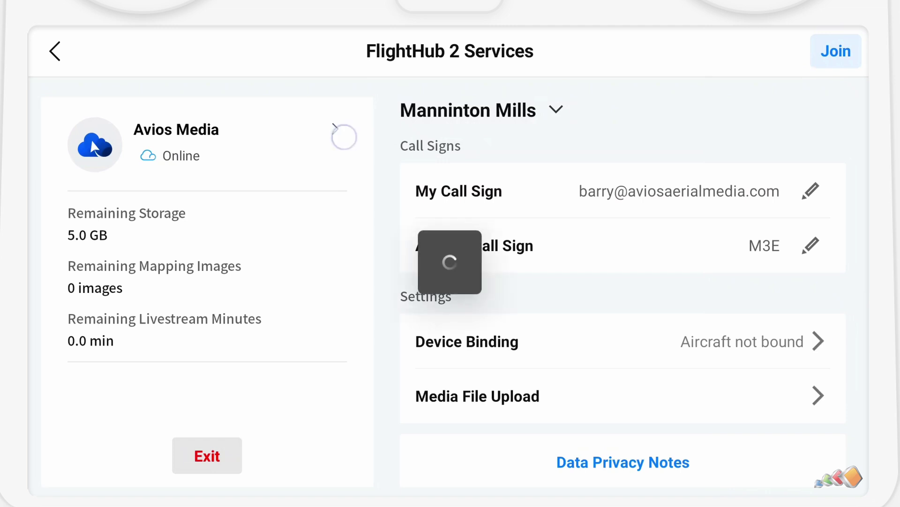
{"action": "left_click", "coordinate": [651, 103]}
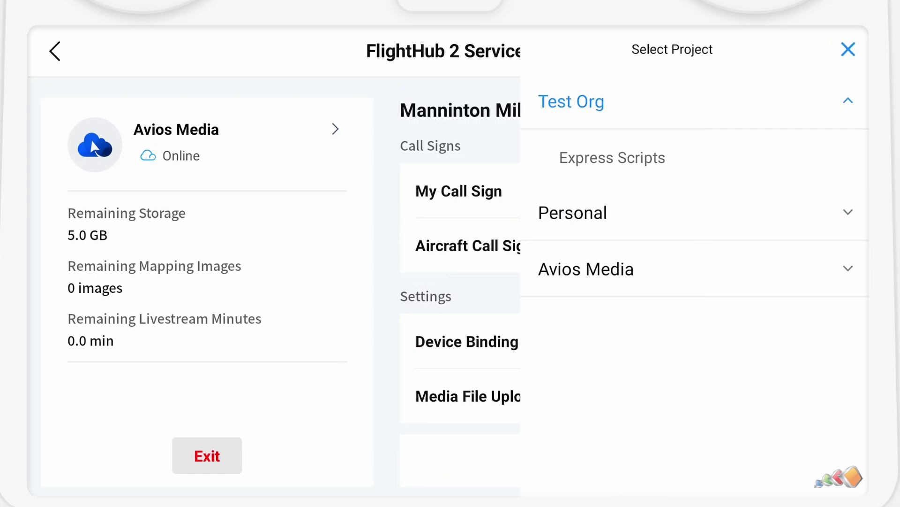
{"action": "left_click", "coordinate": [612, 158]}
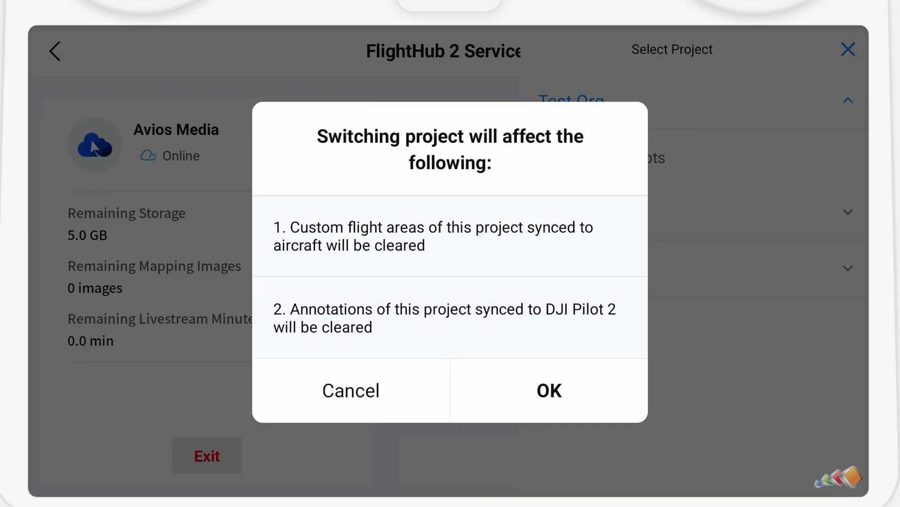
{"action": "left_click", "coordinate": [548, 390]}
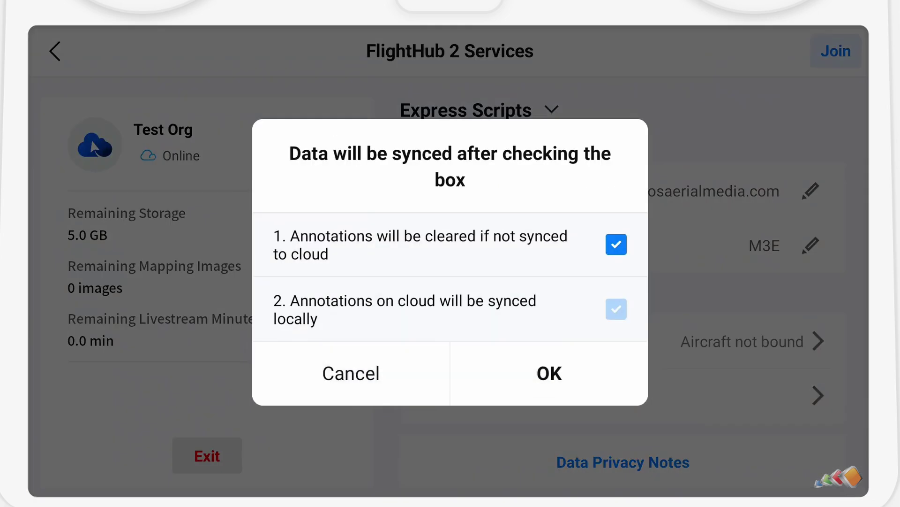
{"action": "left_click", "coordinate": [93, 147]}
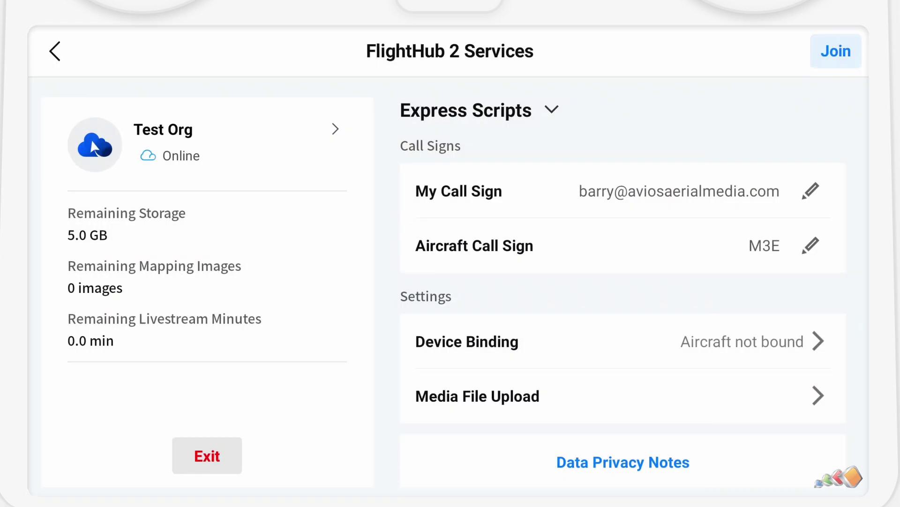
{"action": "left_click", "coordinate": [55, 50]}
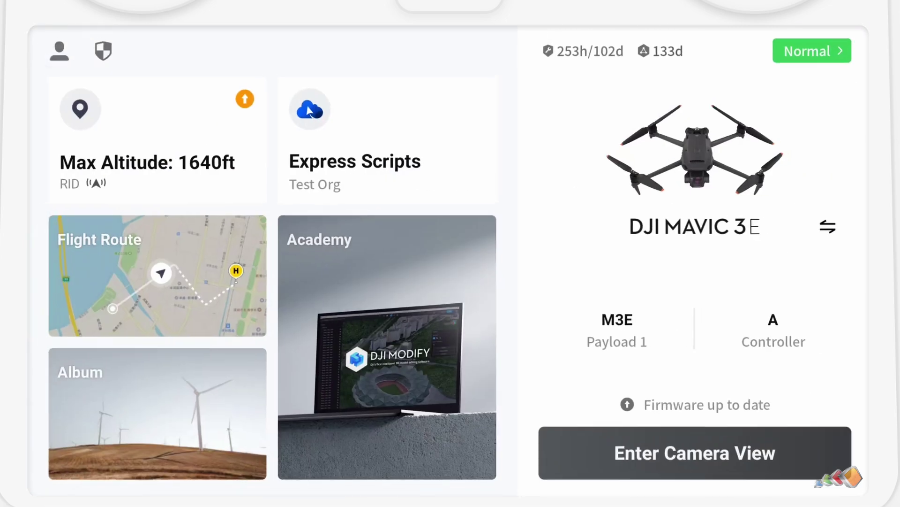
Load the 'Express Scripts Ortho' route from the Cloud tab onto the flight map
{"action": "left_click", "coordinate": [174, 268]}
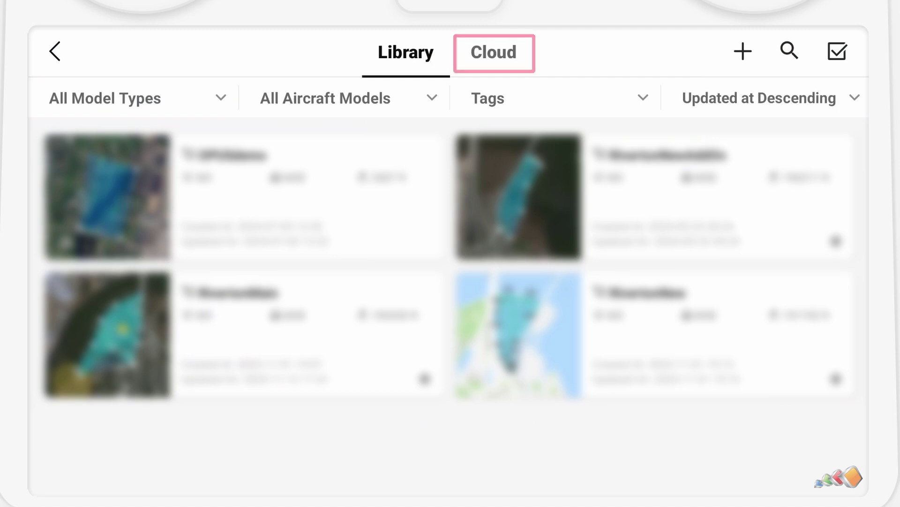
{"action": "left_click", "coordinate": [494, 51]}
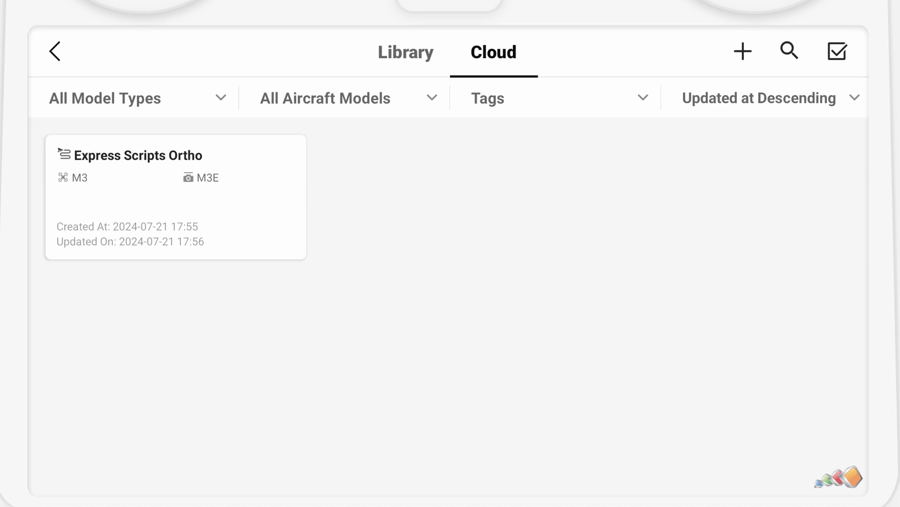
{"action": "left_click", "coordinate": [176, 197]}
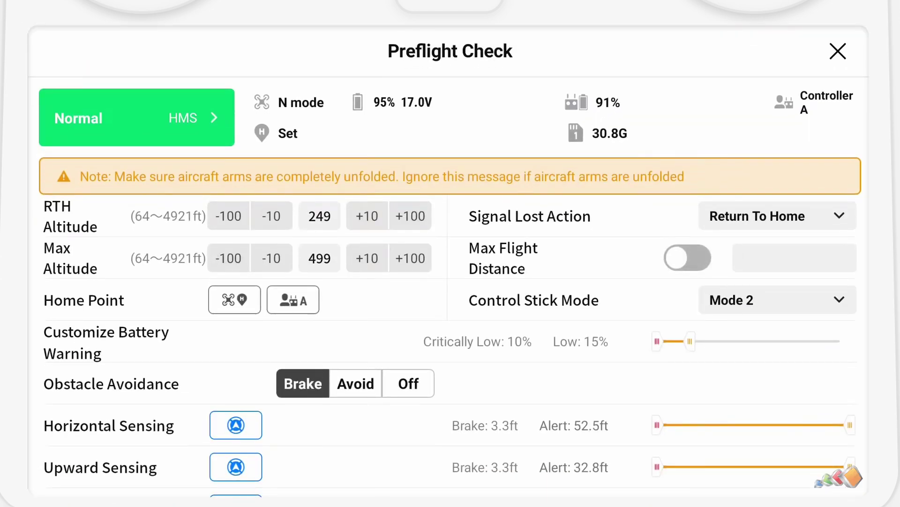
Clear the Preflight Check and Mapping Checklist, then launch the ExpressScriptsOrtho route for automatic takeoff
{"action": "scroll", "coordinate": [450, 258], "scroll_direction": "down", "scroll_amount": 2}
{"action": "left_click", "coordinate": [450, 468]}
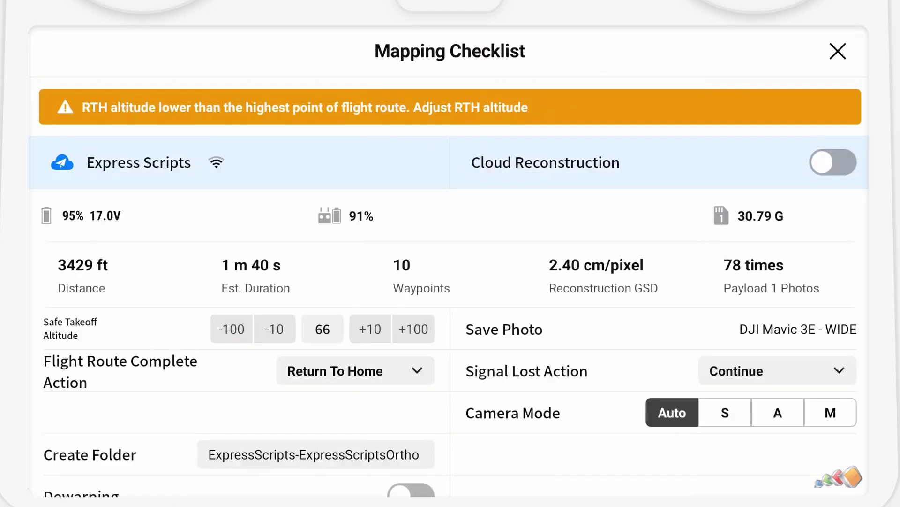
{"action": "scroll", "coordinate": [450, 281], "scroll_direction": "down", "scroll_amount": 2}
{"action": "left_click", "coordinate": [628, 467]}
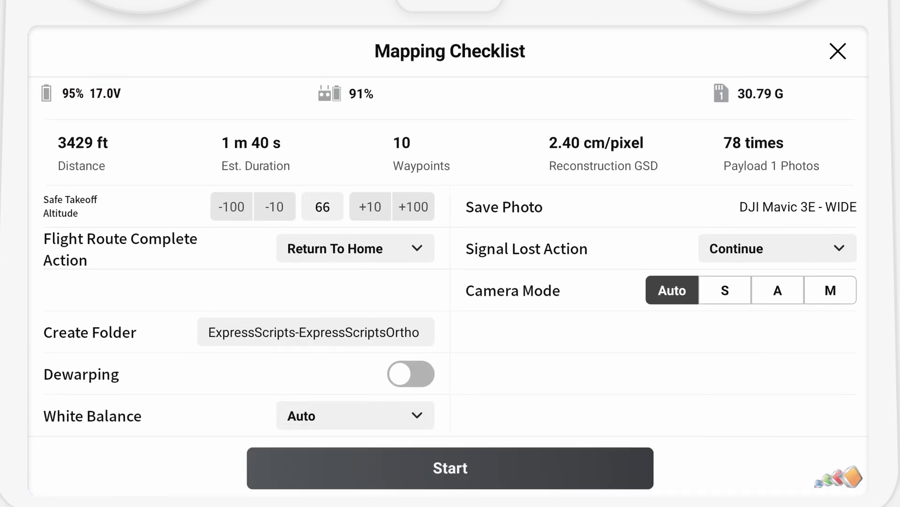
{"action": "left_click", "coordinate": [450, 467]}
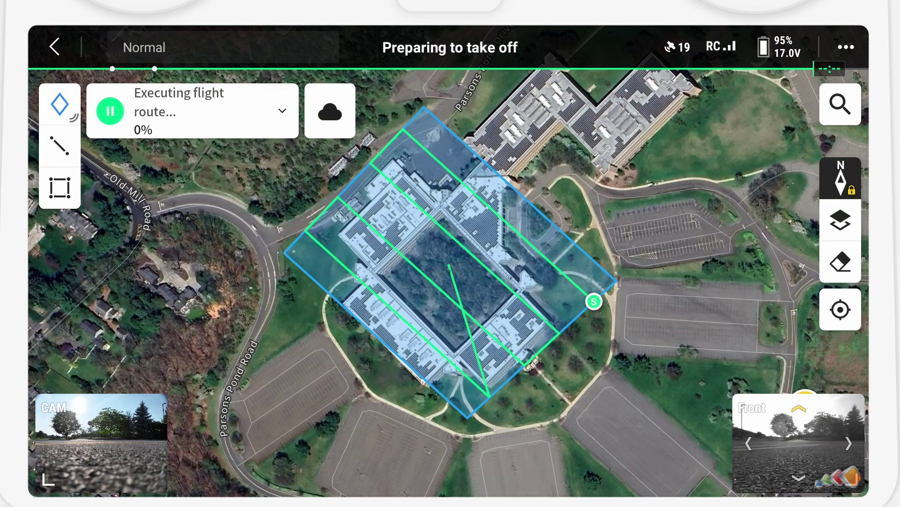